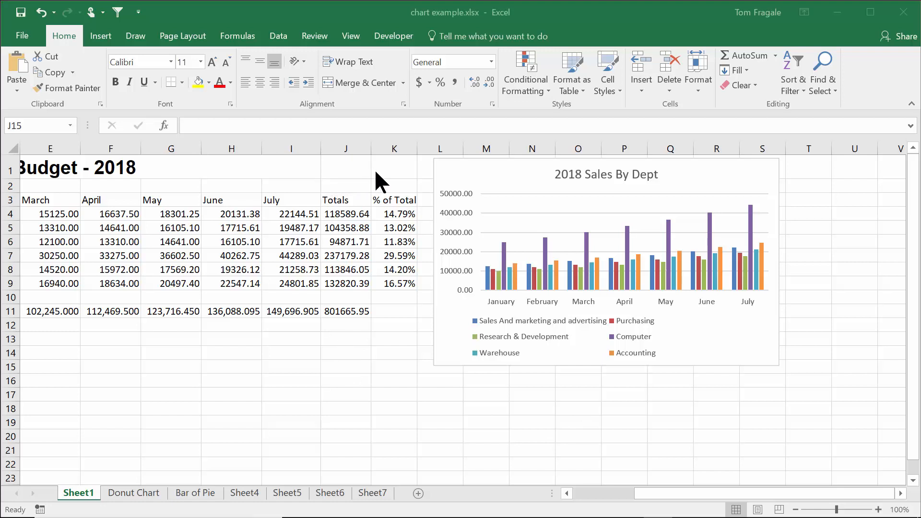
Copy the '2018 Sales By Dept' column chart from the Budget 2018 sheet to the clipboard
left_click(456, 171)
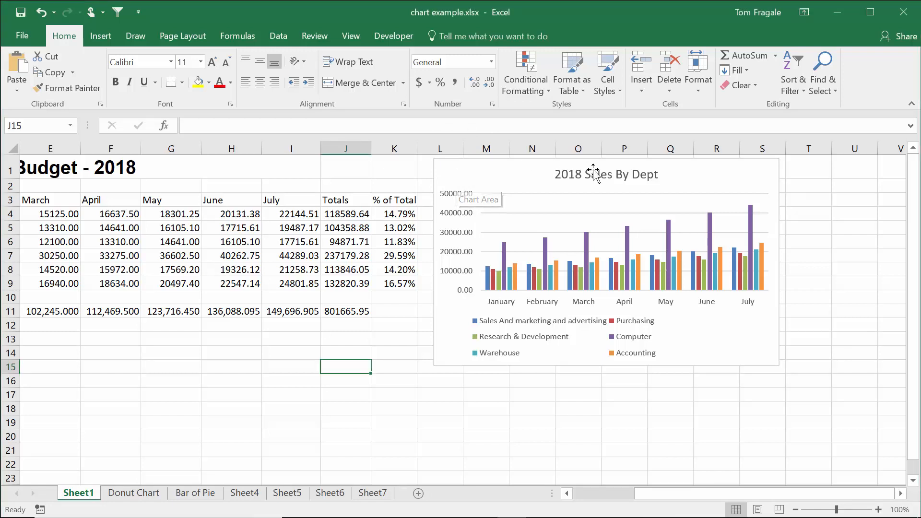
left_click(689, 177)
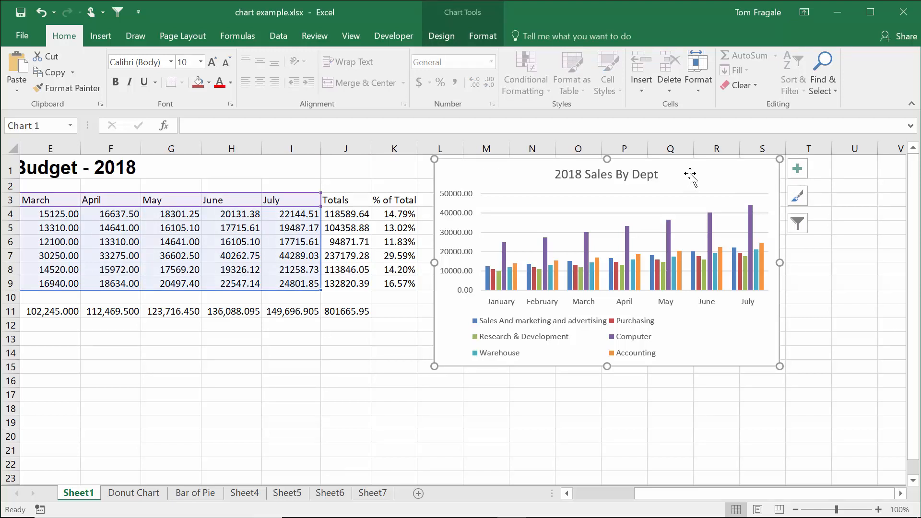
right_click(690, 176)
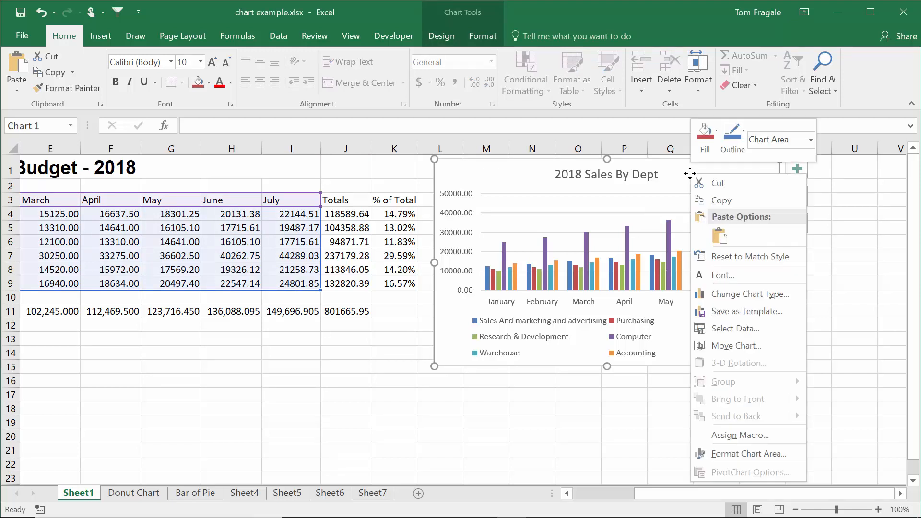
left_click(727, 199)
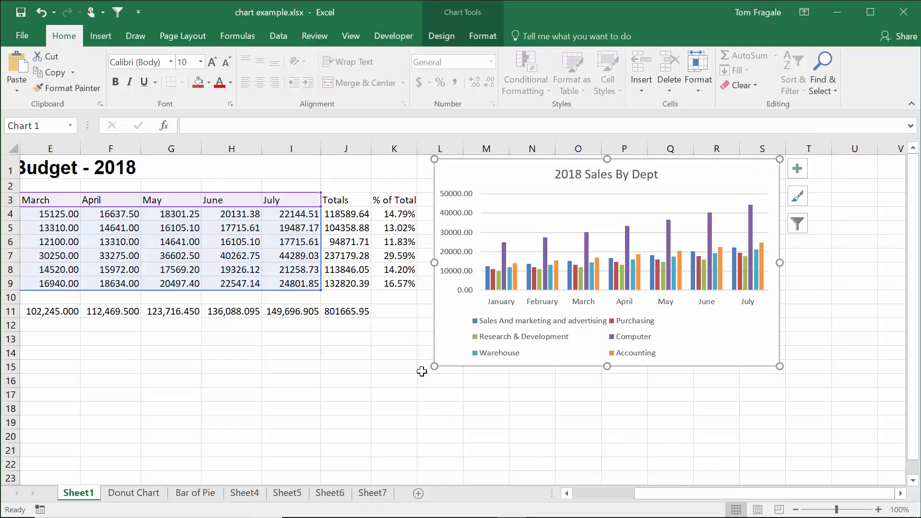
mouse_move(563, 515)
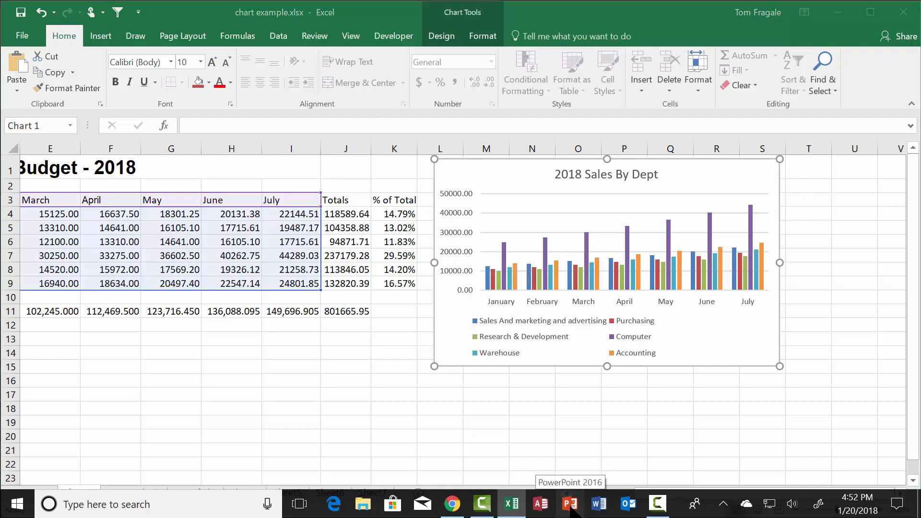
Launch PowerPoint and create a new Blank Presentation
left_click(571, 505)
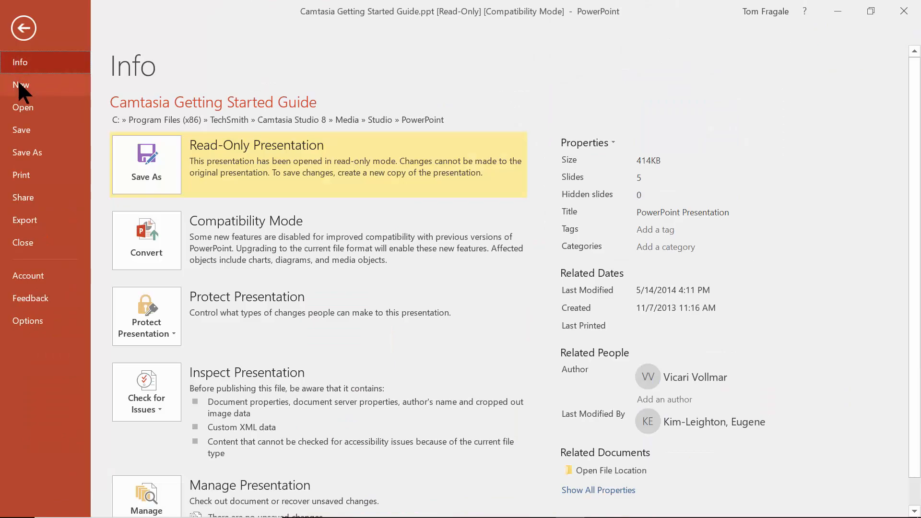
left_click(19, 86)
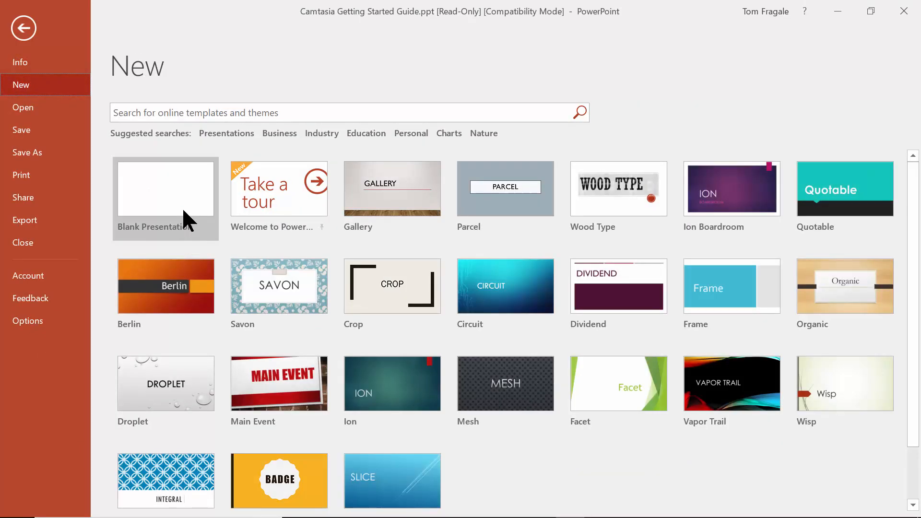
left_click(182, 207)
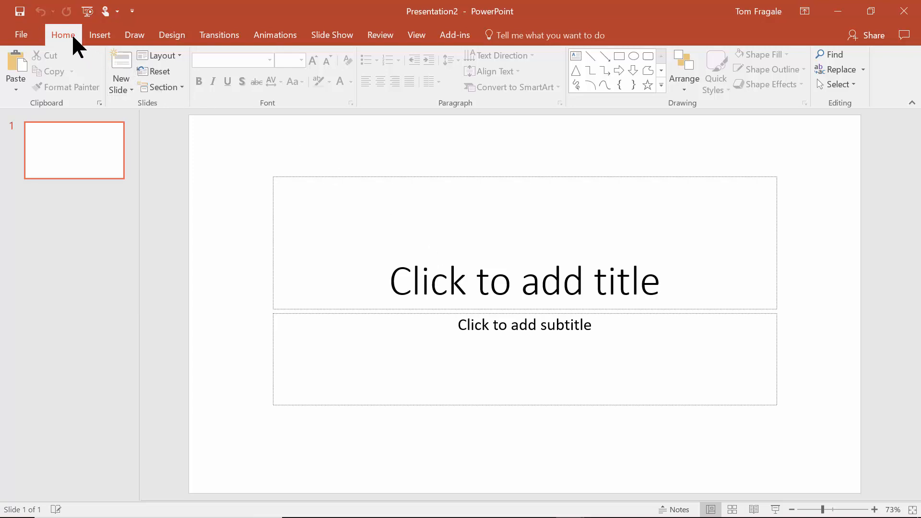
Paste Special the chart onto the title slide as a linked Microsoft Excel Chart Object
left_click(16, 92)
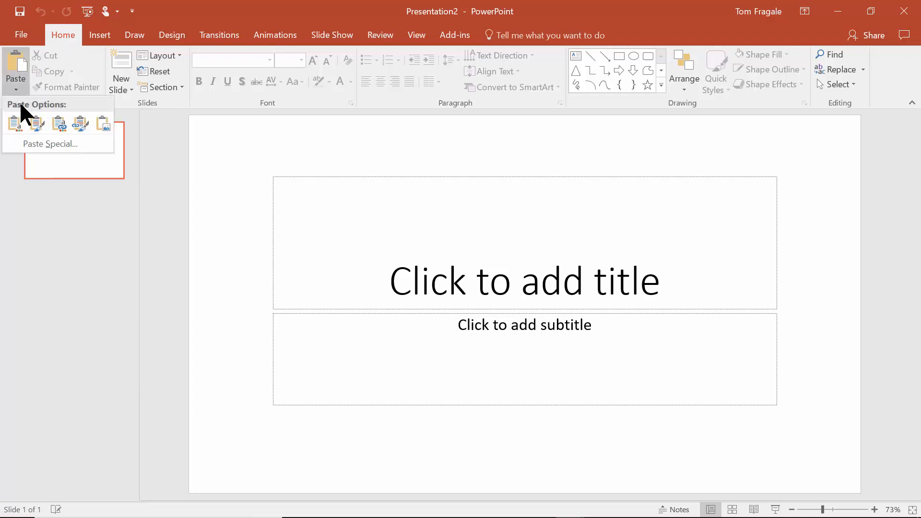
left_click(36, 146)
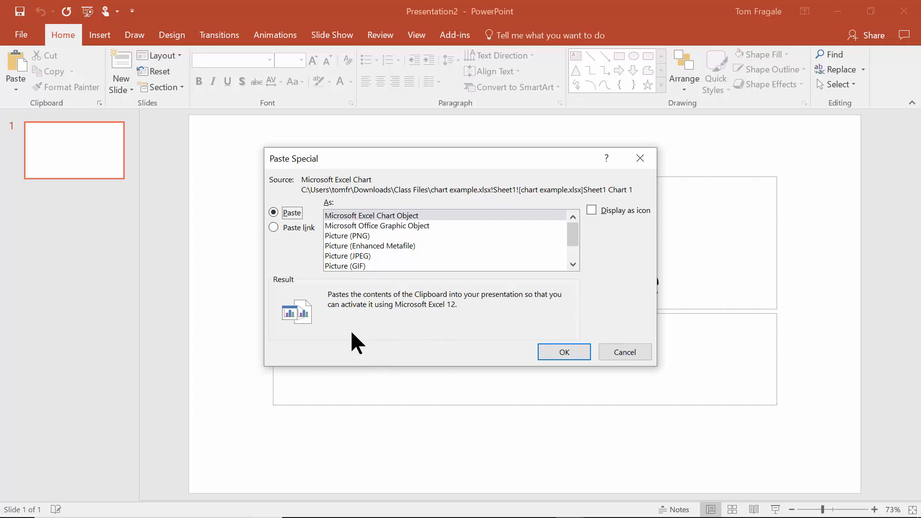
left_click(278, 229)
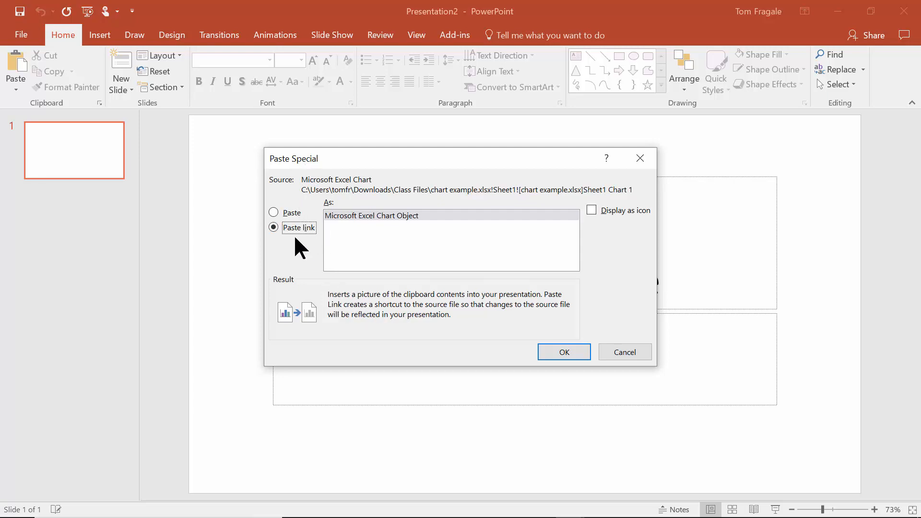
left_click(422, 216)
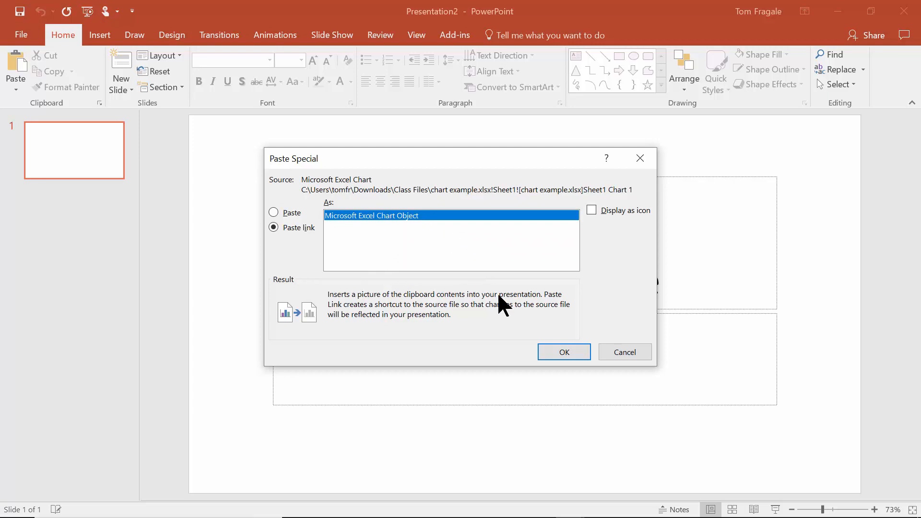
left_click(559, 359)
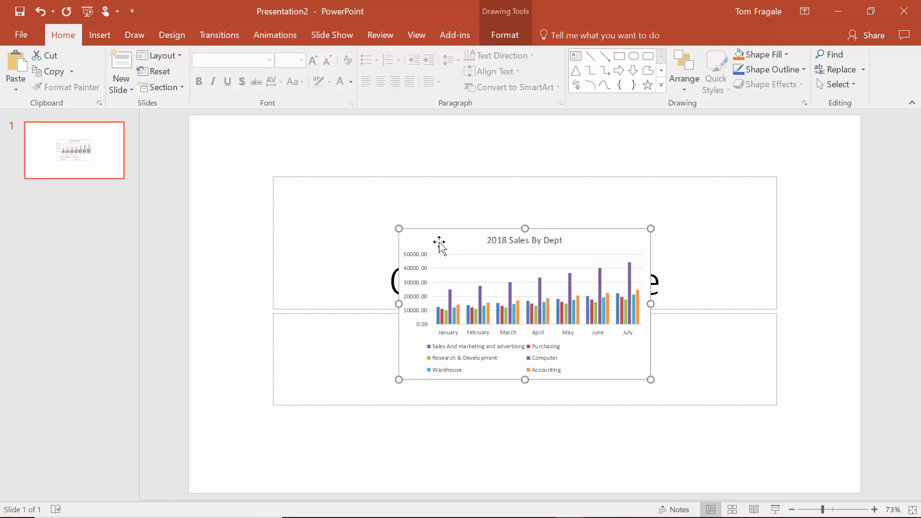
Move, enlarge and center the linked chart so it fills nearly the whole slide
left_click_drag(440, 238, 257, 147)
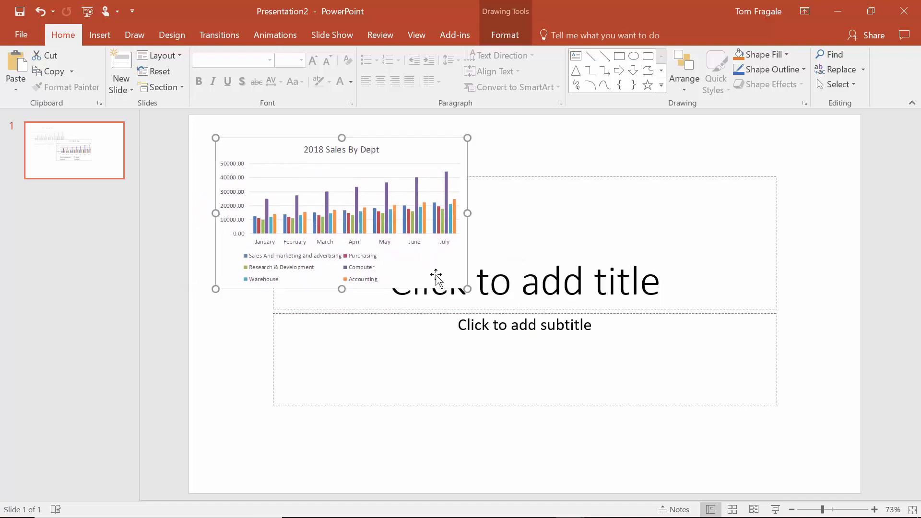
left_click_drag(467, 288, 765, 391)
left_click_drag(675, 164, 714, 162)
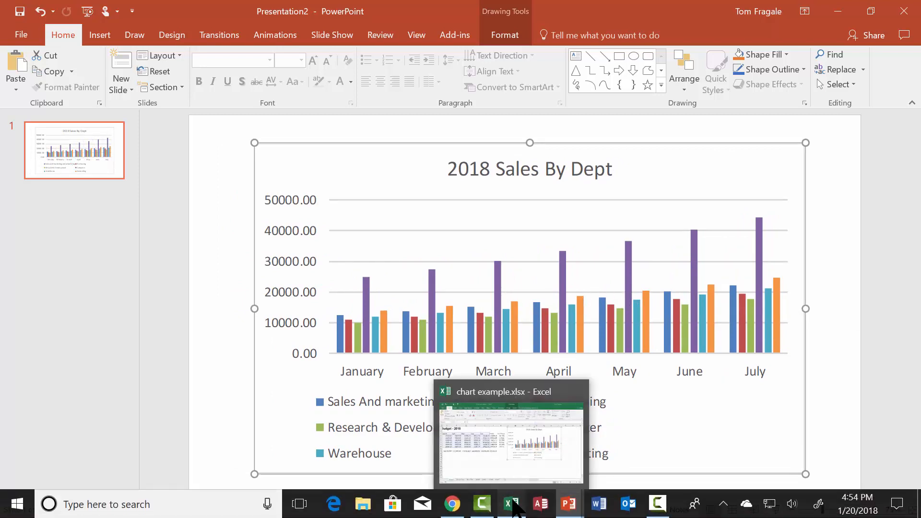
left_click(513, 505)
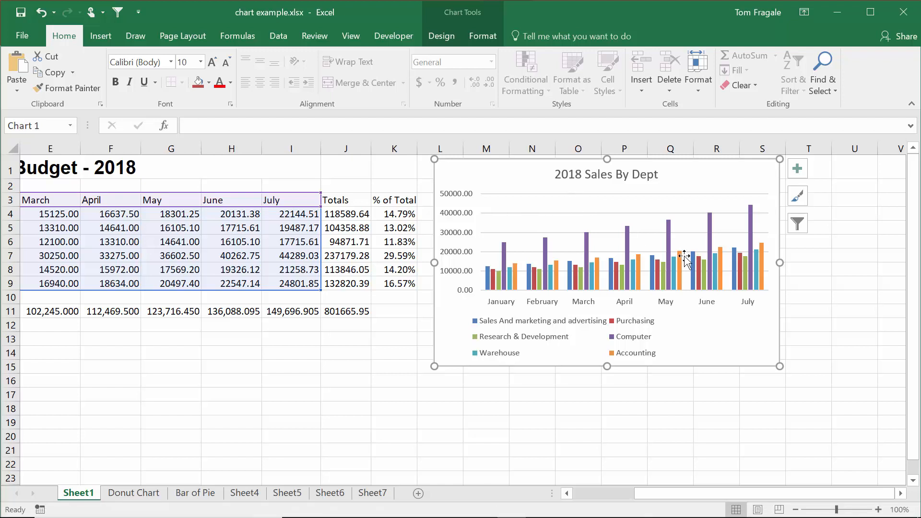
Apply the red filled shape style with white text to the '2018 Sales By Dept' chart title
left_click(609, 178)
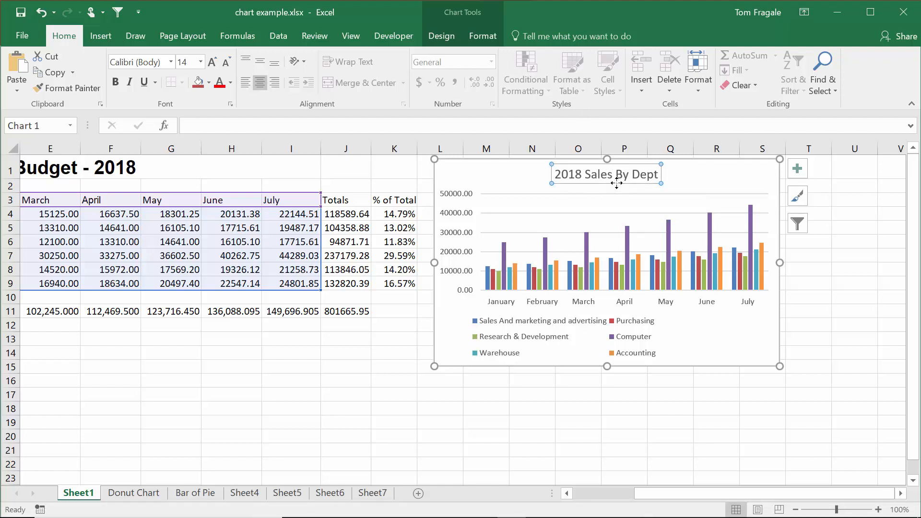
left_click(482, 37)
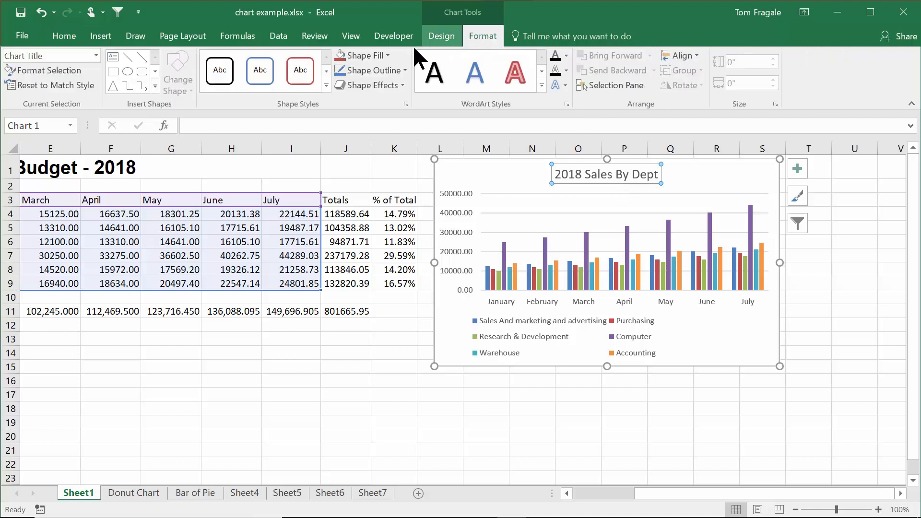
left_click(325, 86)
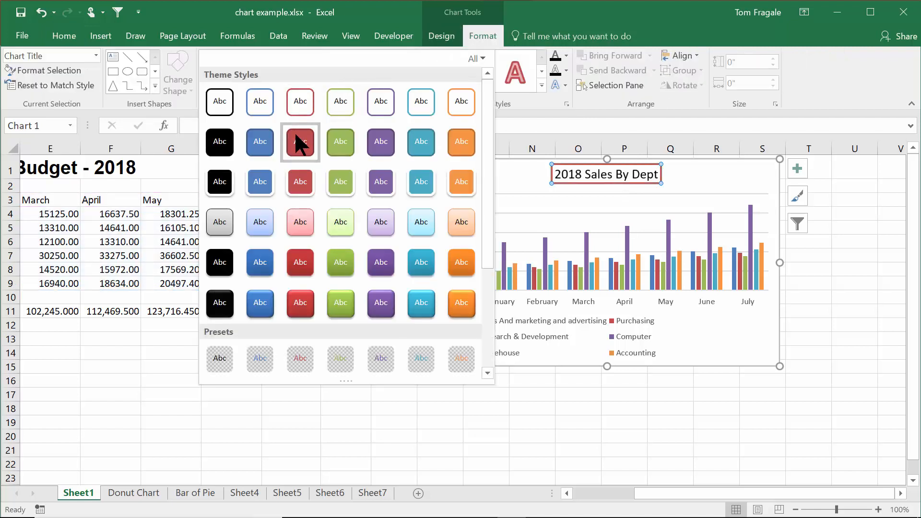
left_click(304, 140)
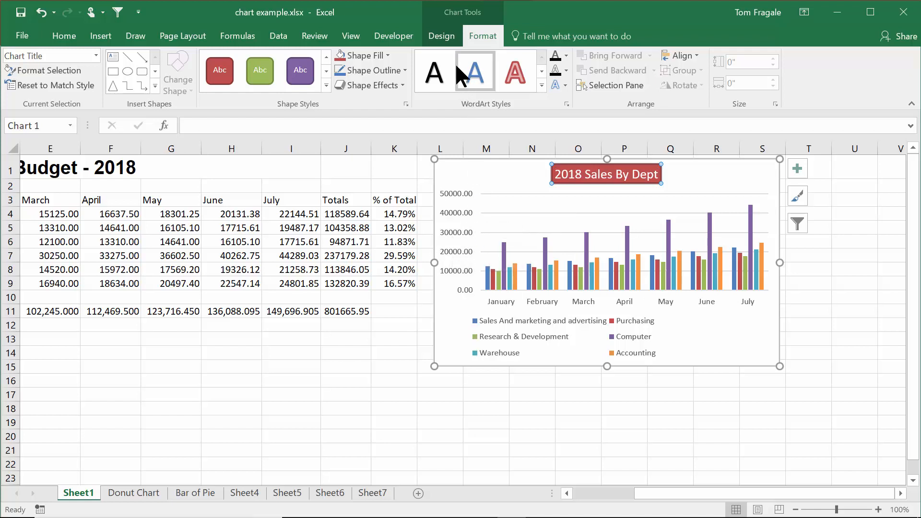
left_click(444, 37)
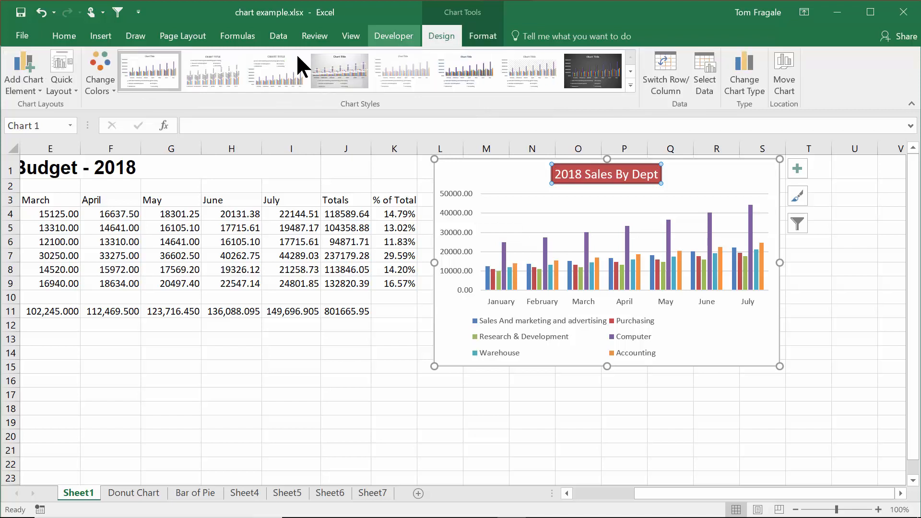
Add a primary vertical axis title reading 'Dollars' to the chart
left_click(14, 90)
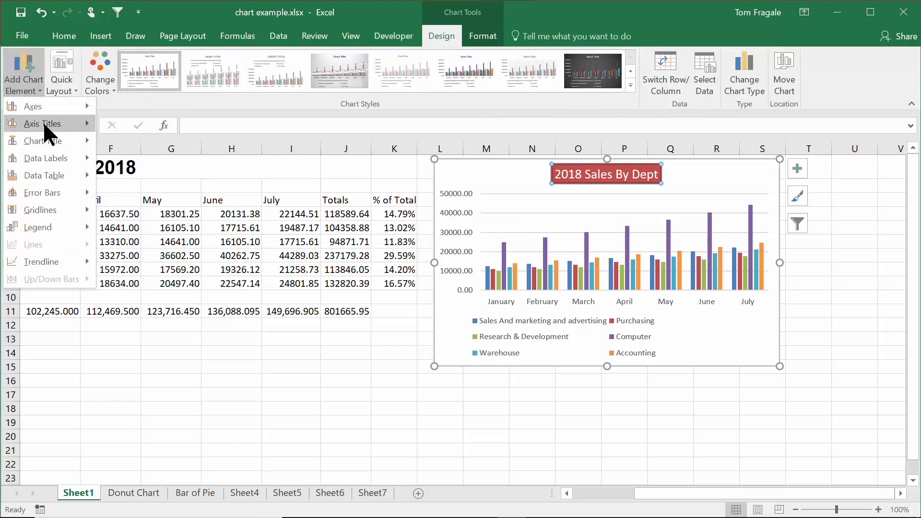
mouse_move(42, 123)
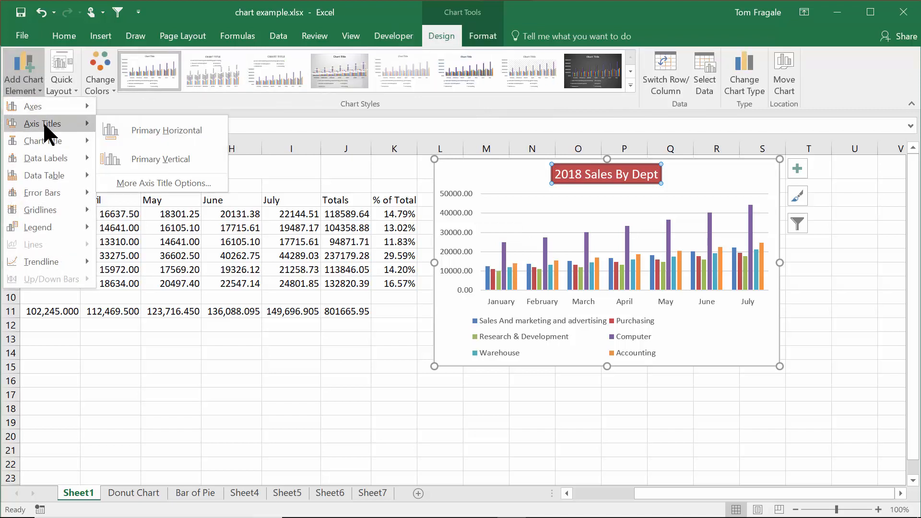
left_click(200, 160)
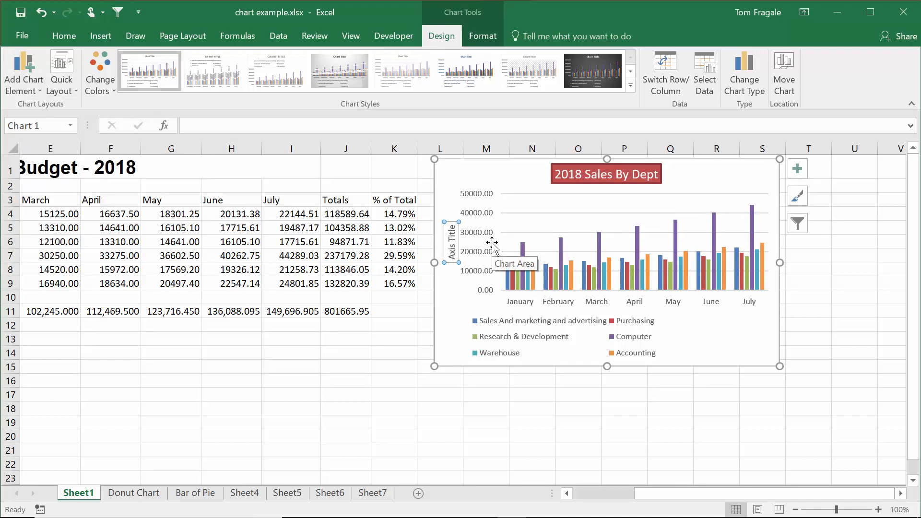
type("Dollars")
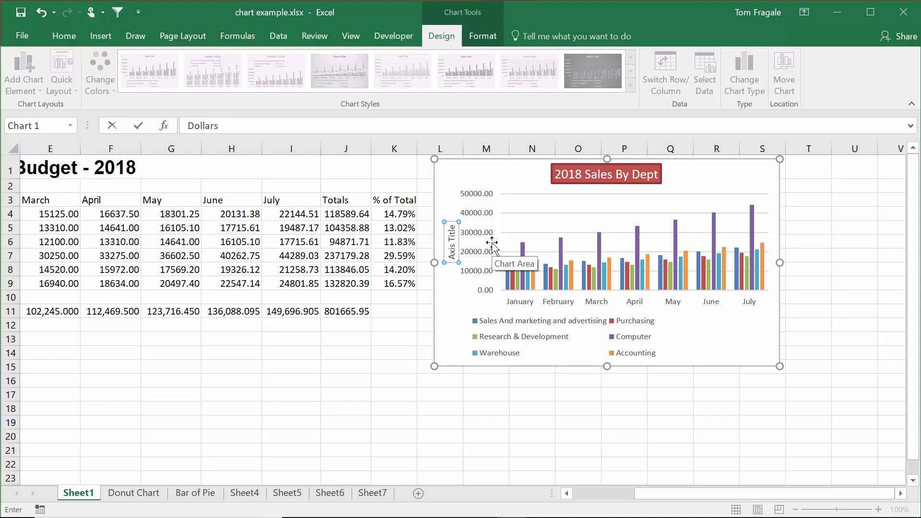
key("Return")
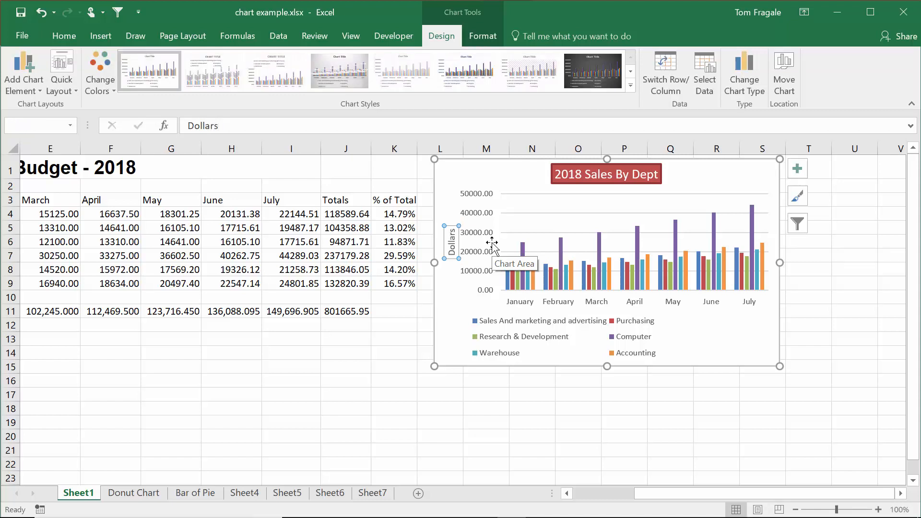
Give the 'Dollars' axis title the red filled shape style and save the workbook
left_click(482, 37)
left_click(327, 82)
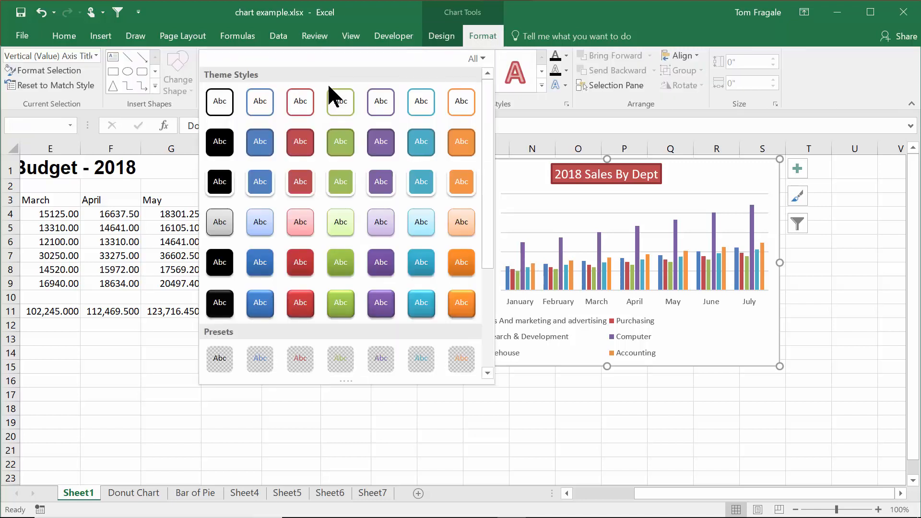
left_click(301, 142)
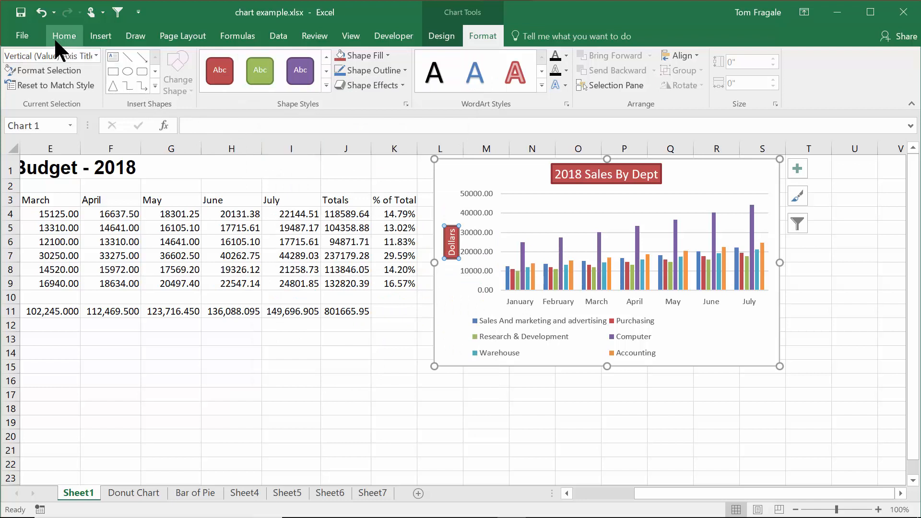
left_click(23, 12)
Update the link so PowerPoint's chart shows the red title and red 'Dollars' axis title
mouse_move(508, 515)
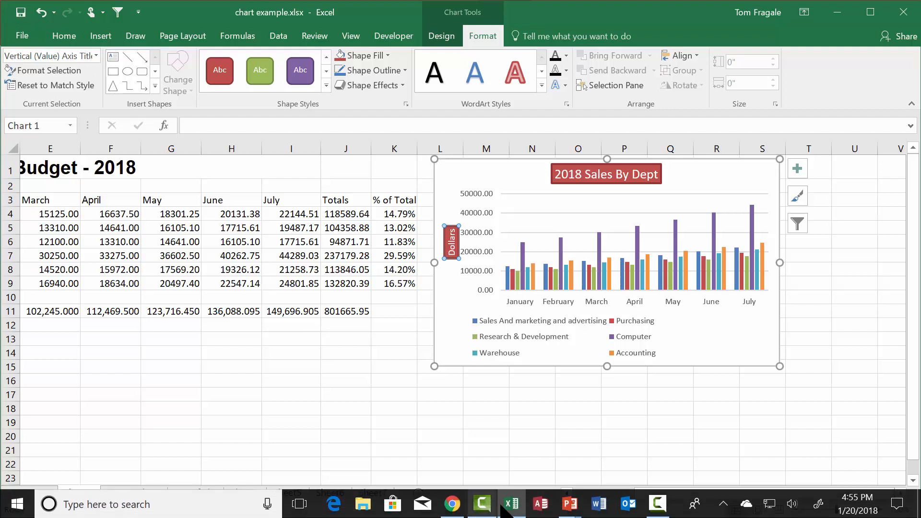
mouse_move(569, 505)
left_click(637, 457)
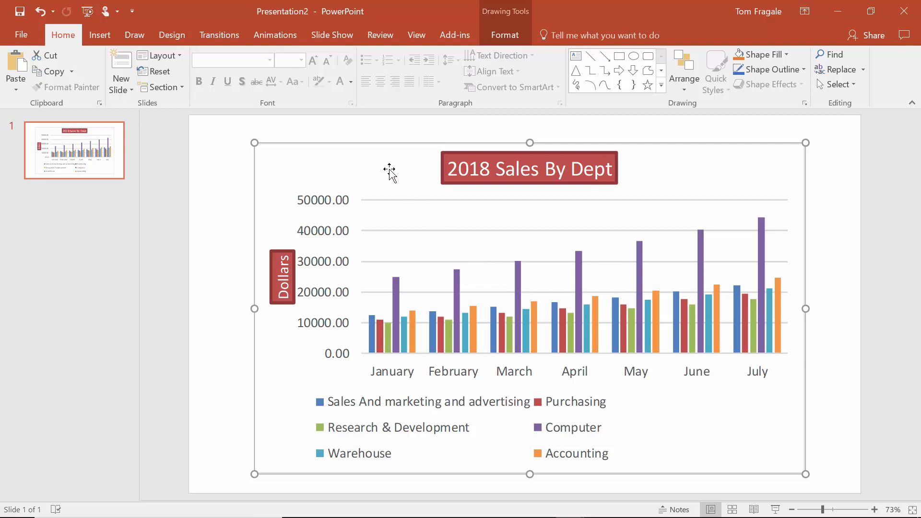
right_click(367, 167)
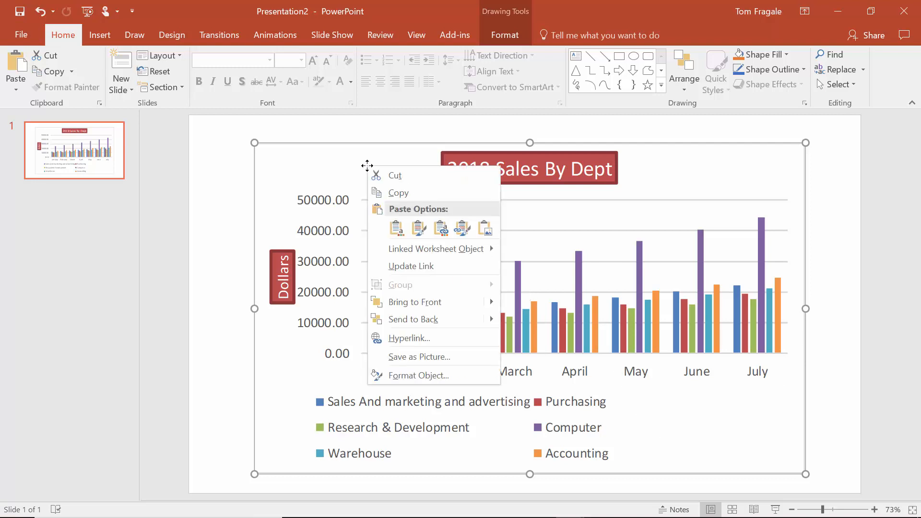
left_click(424, 265)
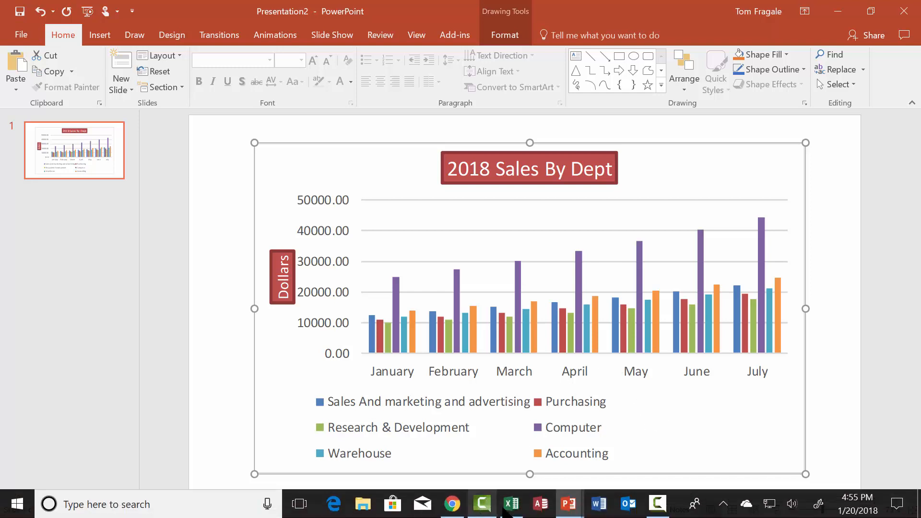
Copy the updated sales chart from the Excel workbook again
left_click(512, 511)
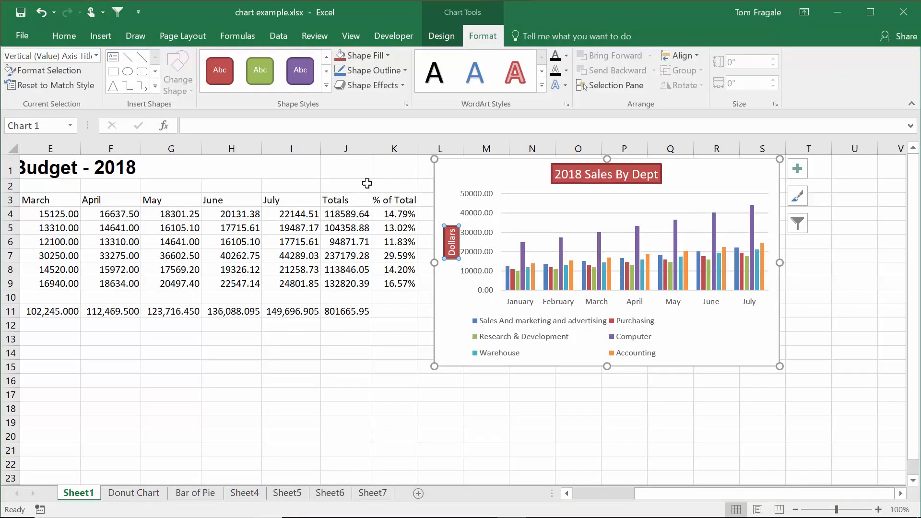
left_click(484, 172)
right_click(484, 171)
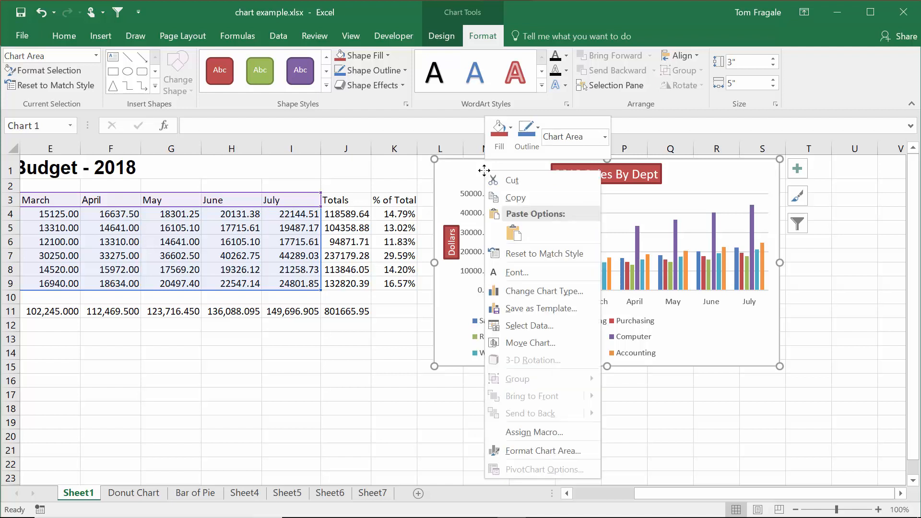
left_click(548, 192)
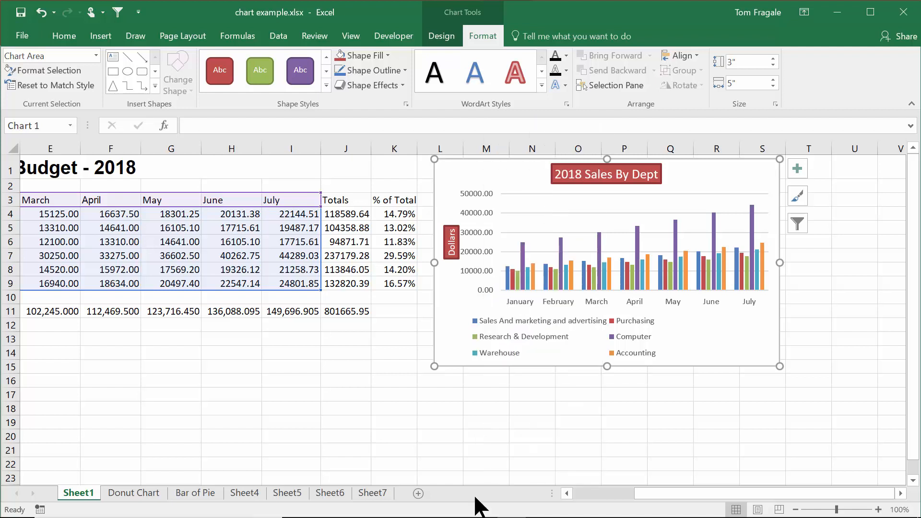
mouse_move(480, 511)
left_click(570, 509)
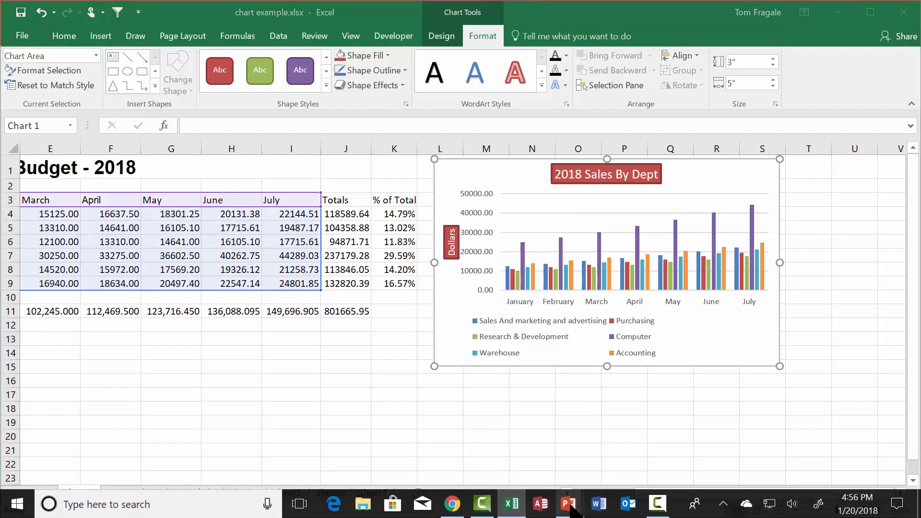
Add a second slide and paste the chart as a linked Microsoft Excel Chart Object
left_click(633, 450)
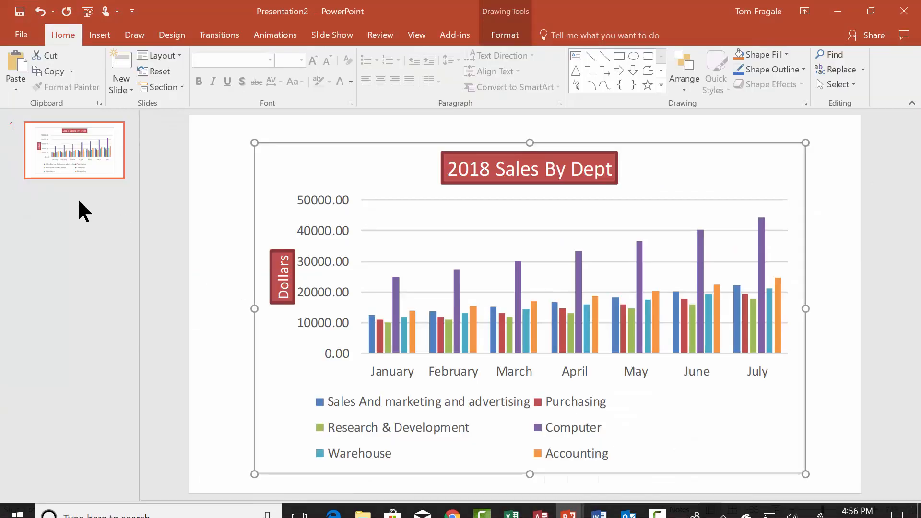
left_click(119, 63)
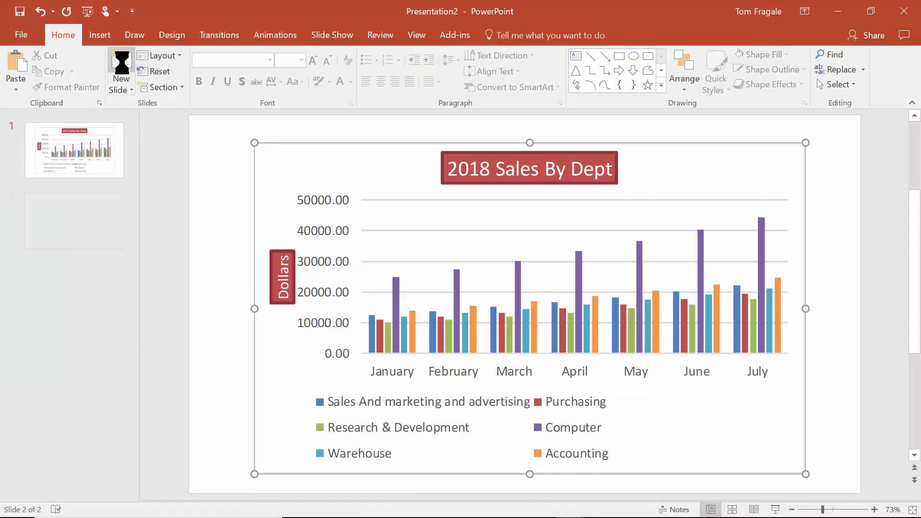
left_click(16, 92)
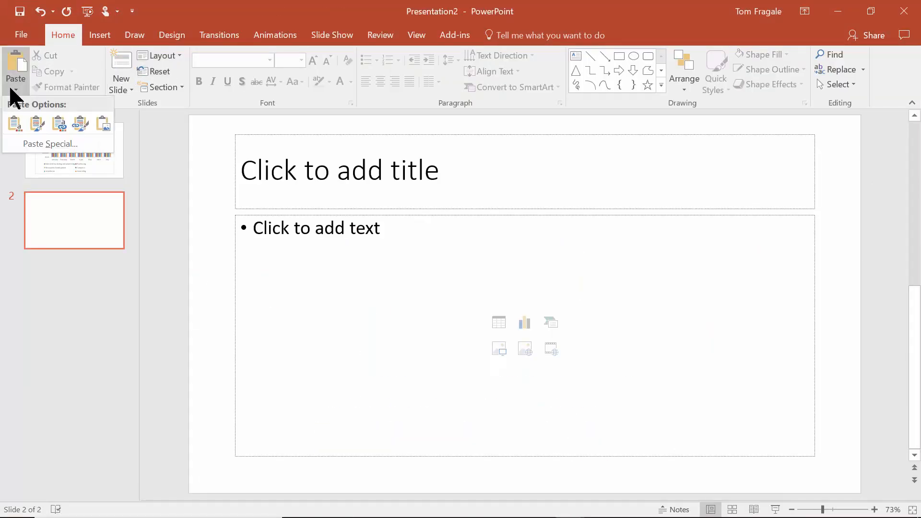
left_click(32, 142)
left_click(290, 226)
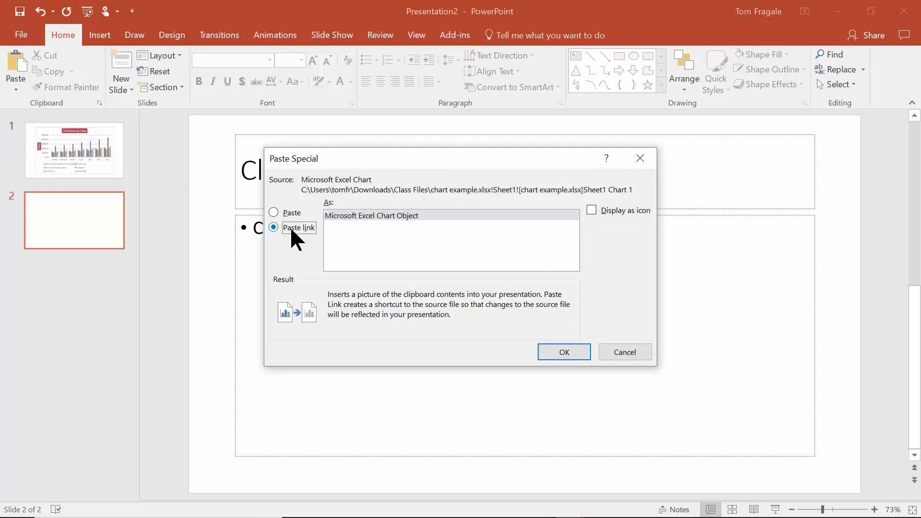
left_click(391, 215)
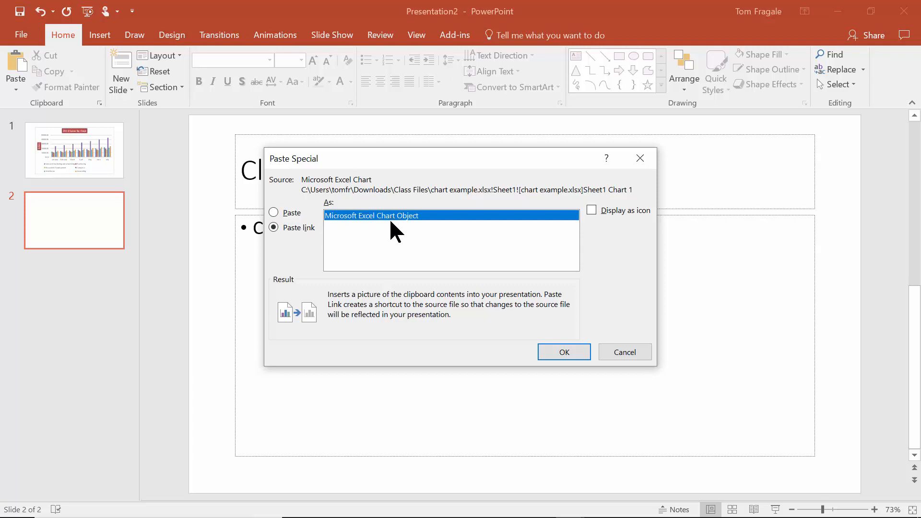
left_click(559, 352)
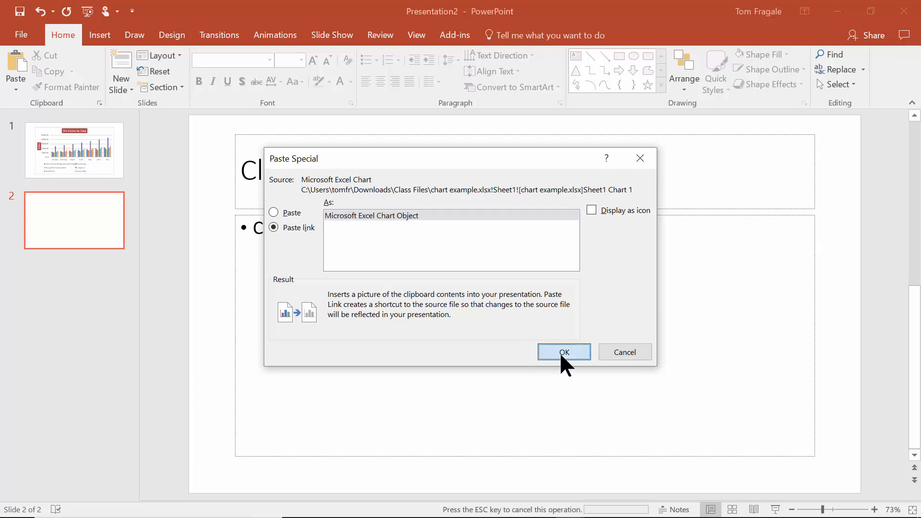